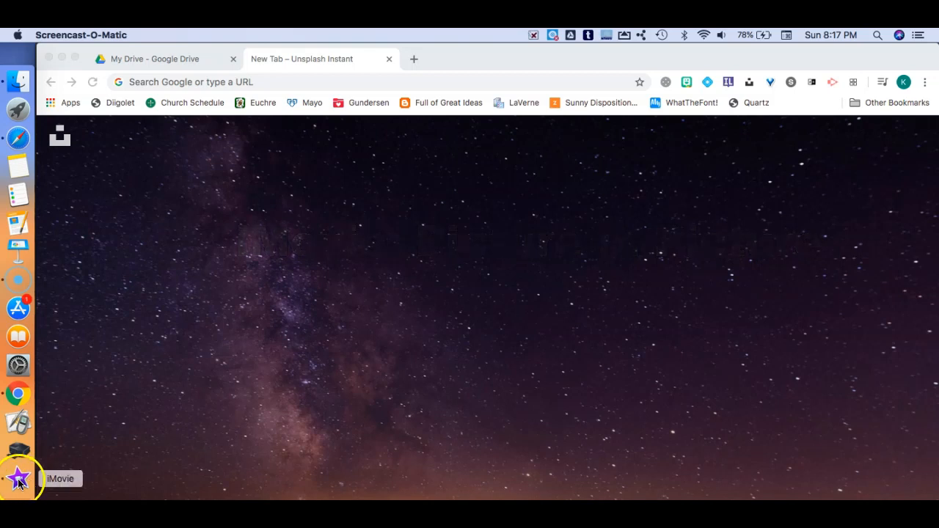
Step: Launch iMovie and create a new movie project
click(18, 480)
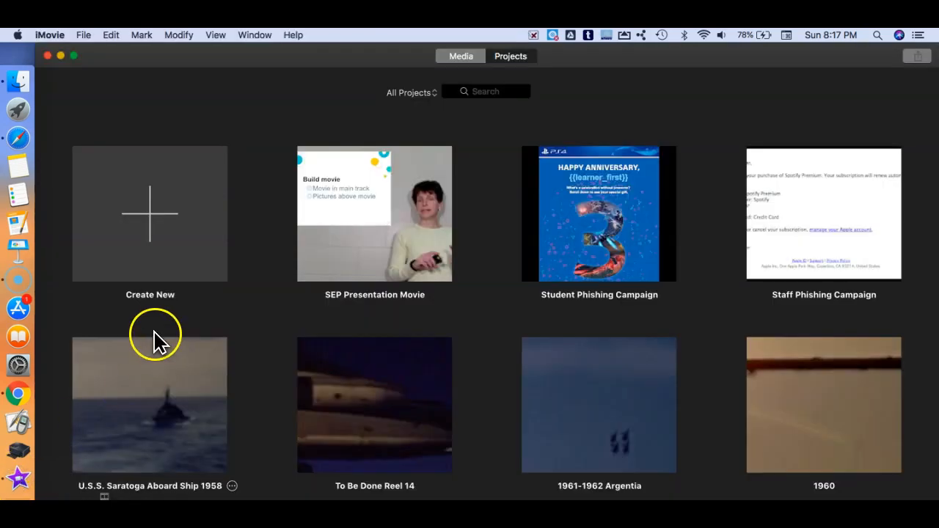
click(146, 226)
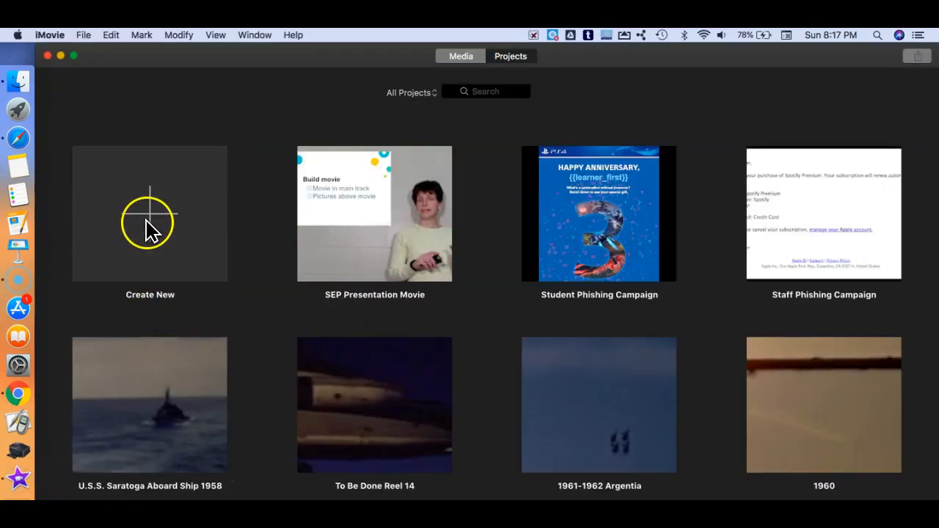
click(137, 288)
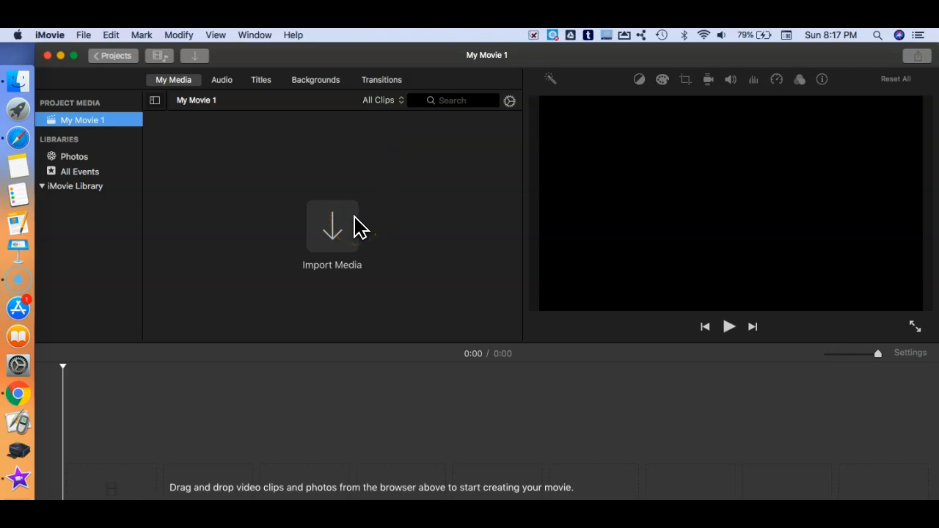
Step: Import the two Google Slides - Swiss Army Knife images and SEP Movie.mov from the Downloads folder
click(209, 385)
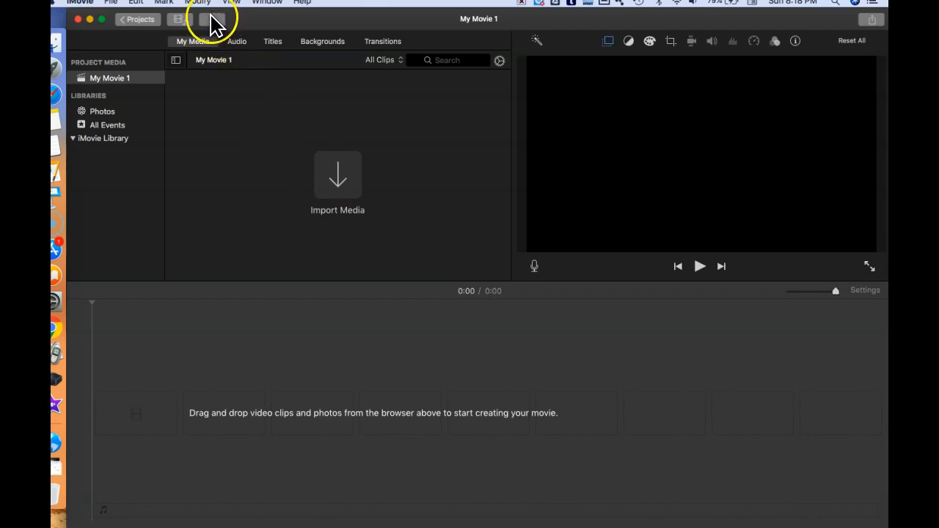
click(332, 184)
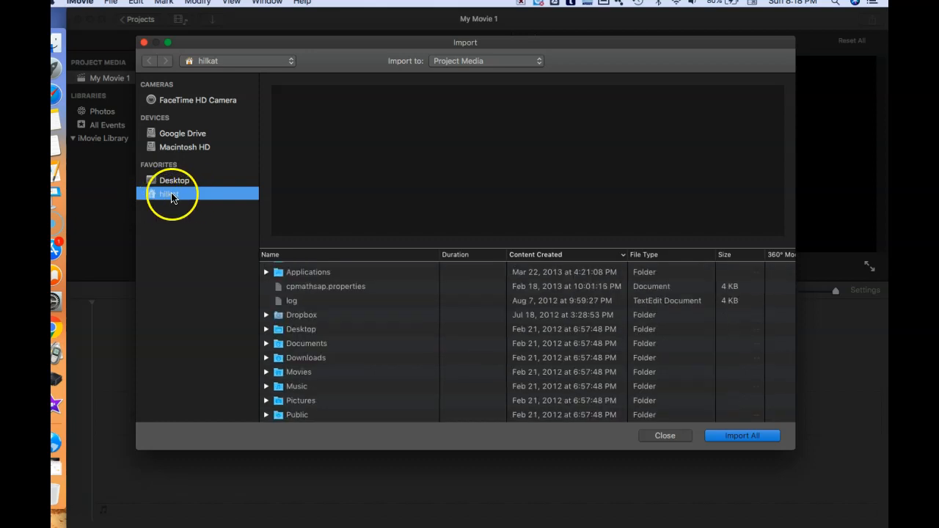
click(304, 359)
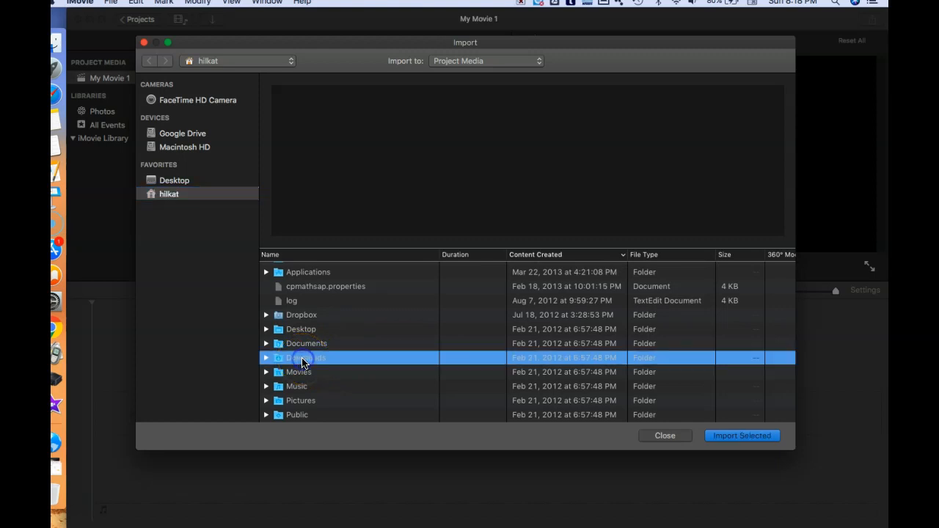
click(741, 435)
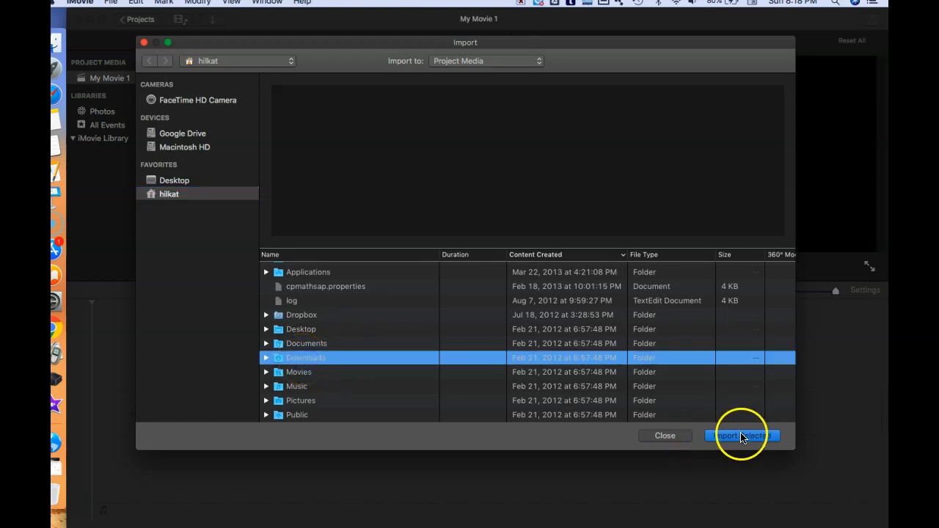
double_click(266, 360)
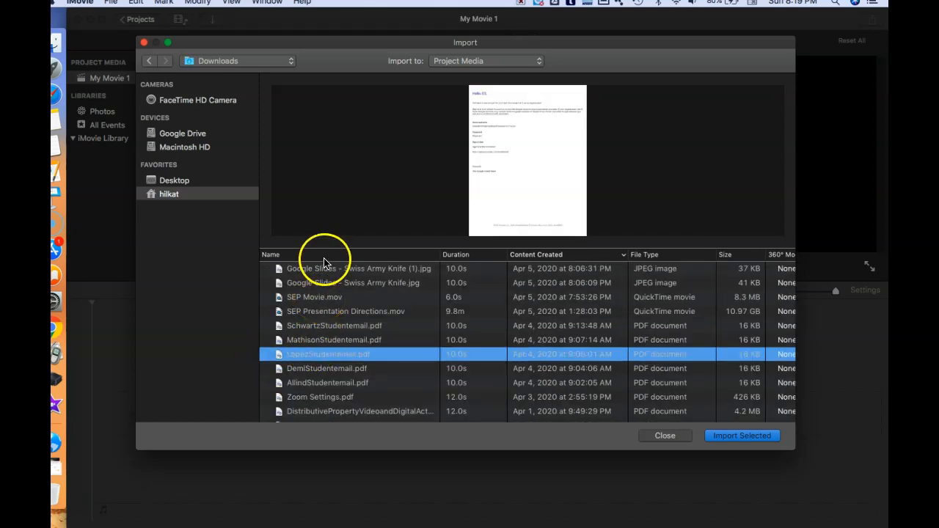
click(323, 269)
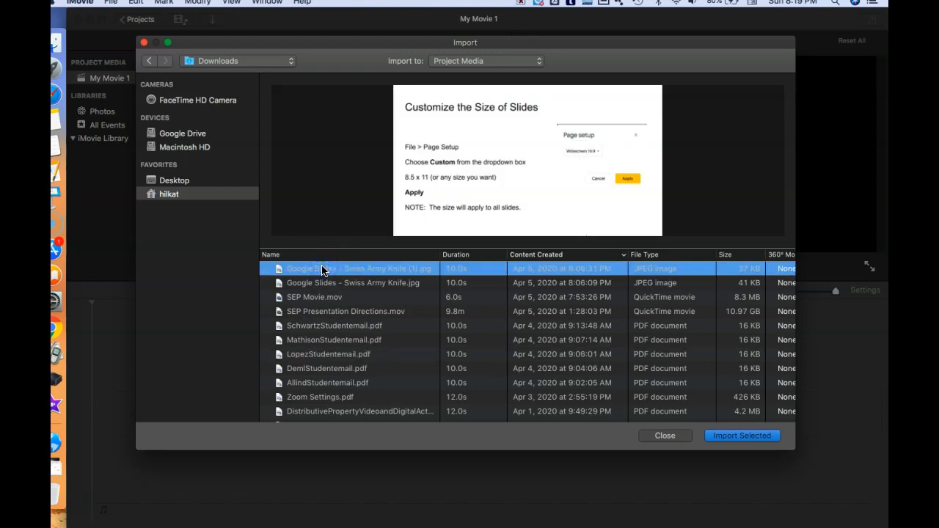
shift+click(315, 298)
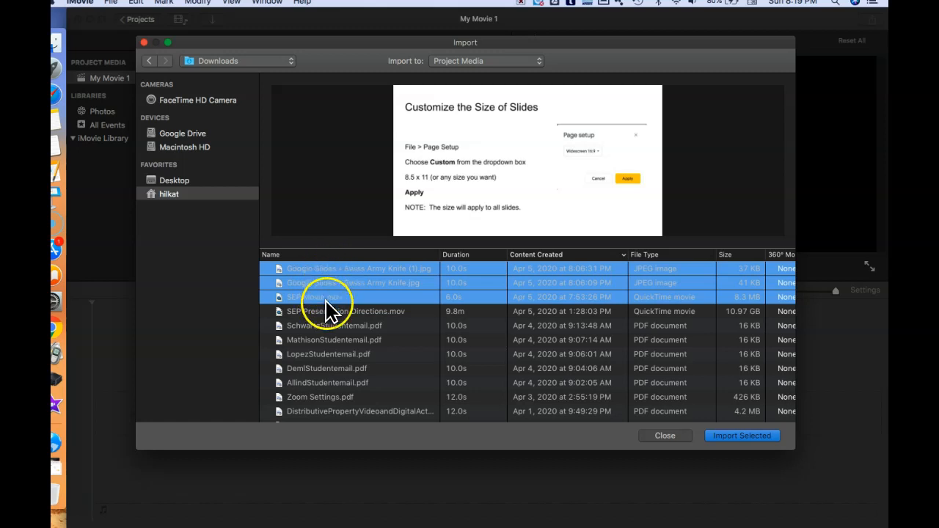
click(724, 444)
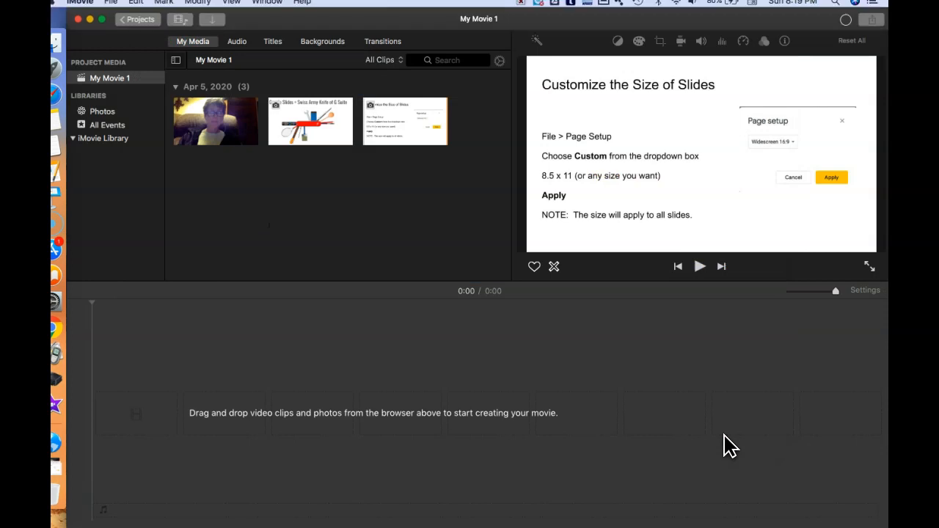
Step: Add the SEP Movie clip to the timeline and place the Swiss Army Knife slide image above its start
click(716, 435)
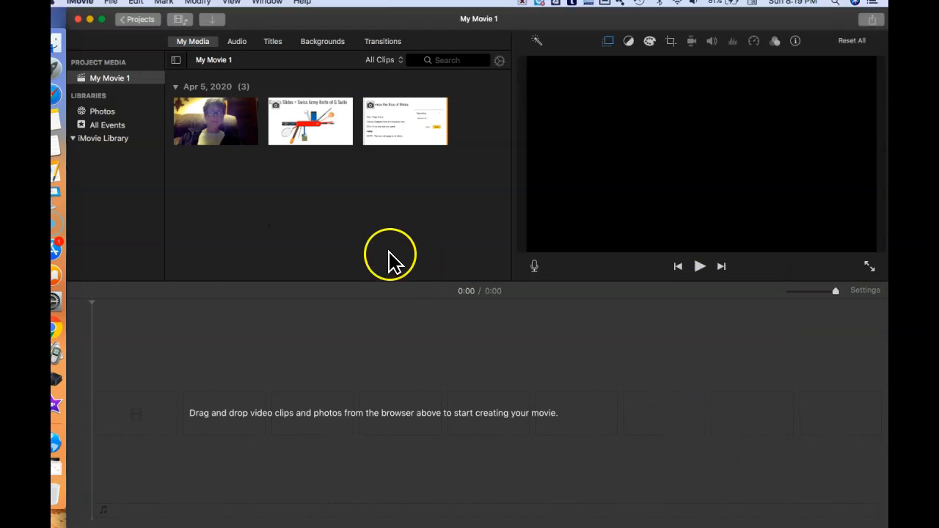
drag(224, 128, 105, 433)
click(308, 139)
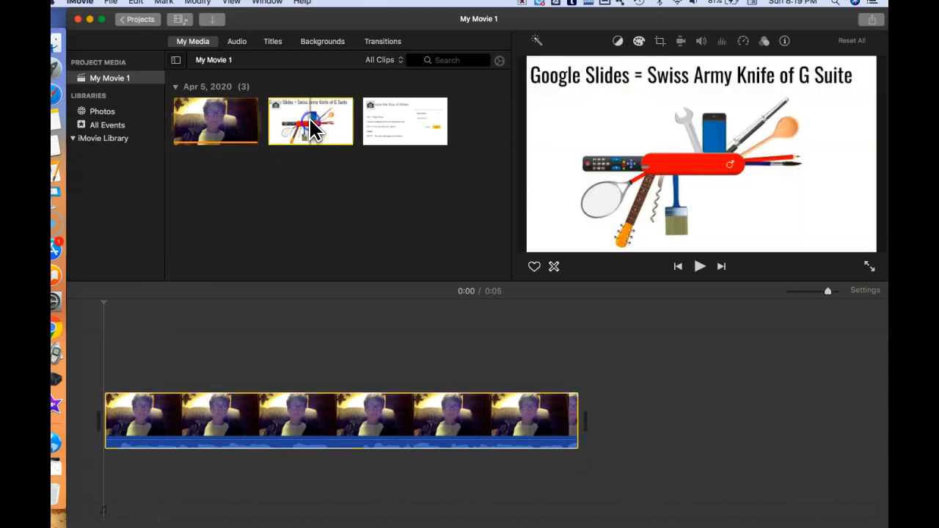
drag(311, 128, 105, 363)
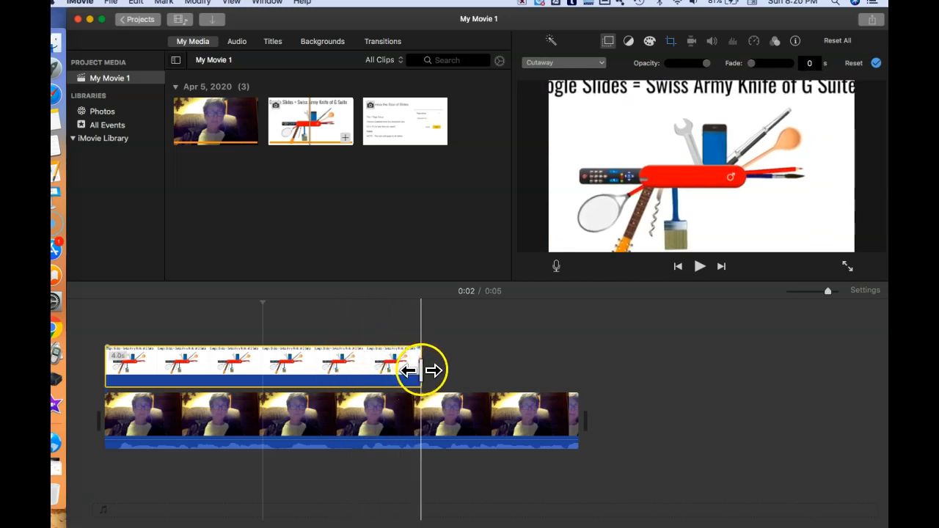
Step: Trim the end of the slide overlay clip to shorten it to about 3 seconds
drag(420, 371, 351, 374)
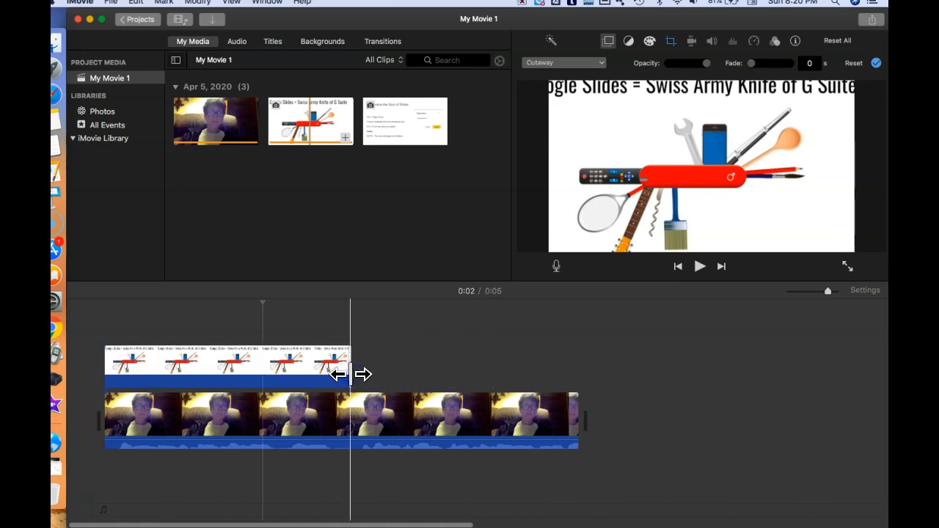
click(324, 378)
click(322, 372)
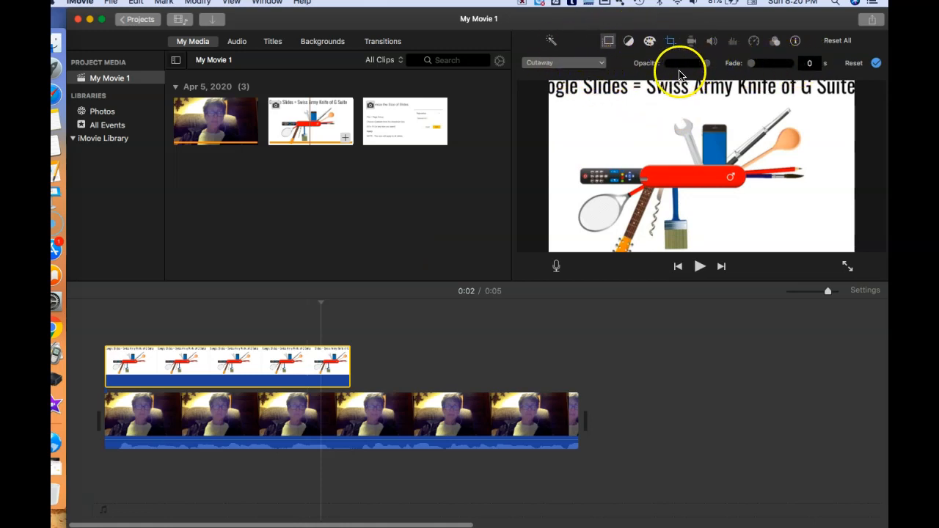
Step: Play the timeline from the start to preview the slide overlay
click(176, 359)
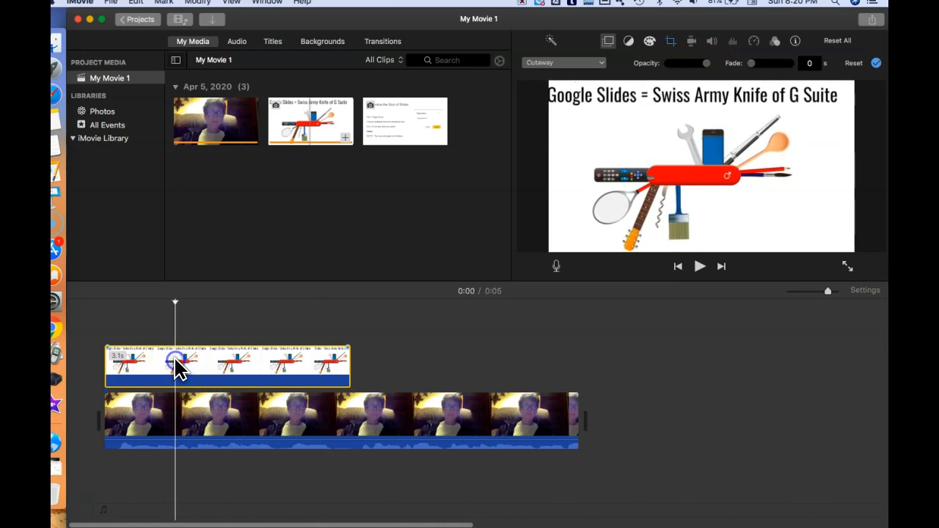
key(space)
key(space)
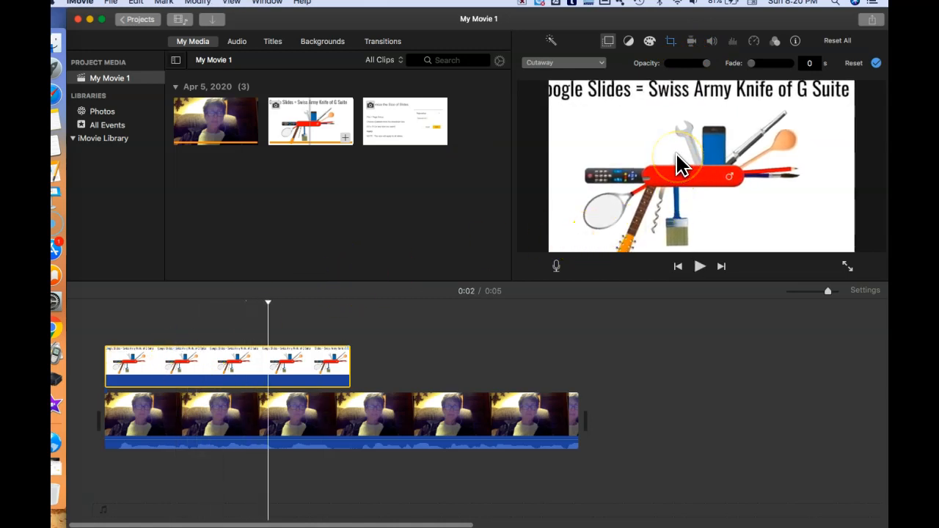
Step: Set the slide clip's crop style to Fit and its video overlay style to Picture in Picture
click(672, 42)
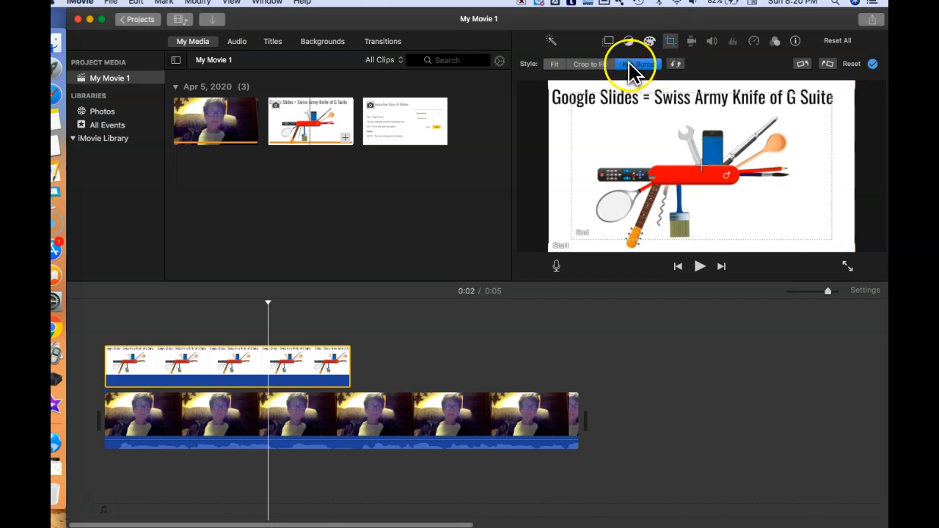
click(552, 65)
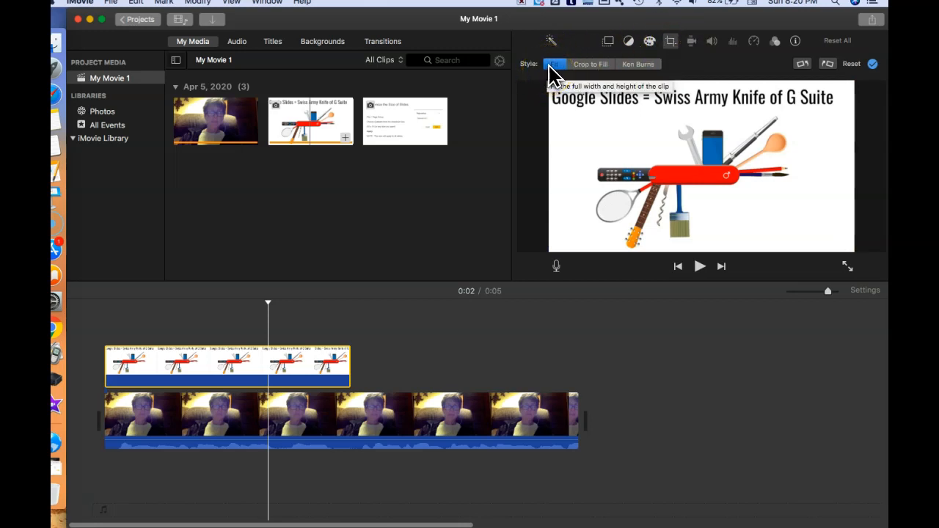
click(609, 43)
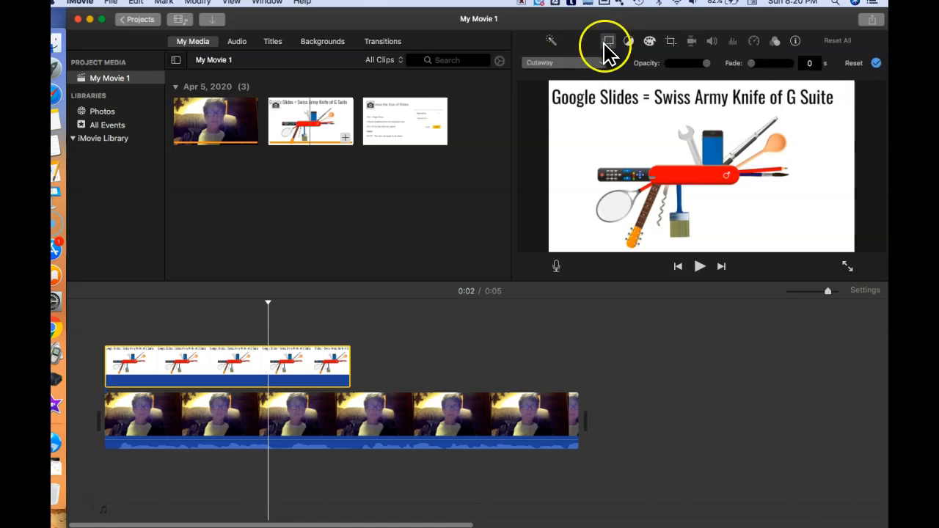
click(599, 64)
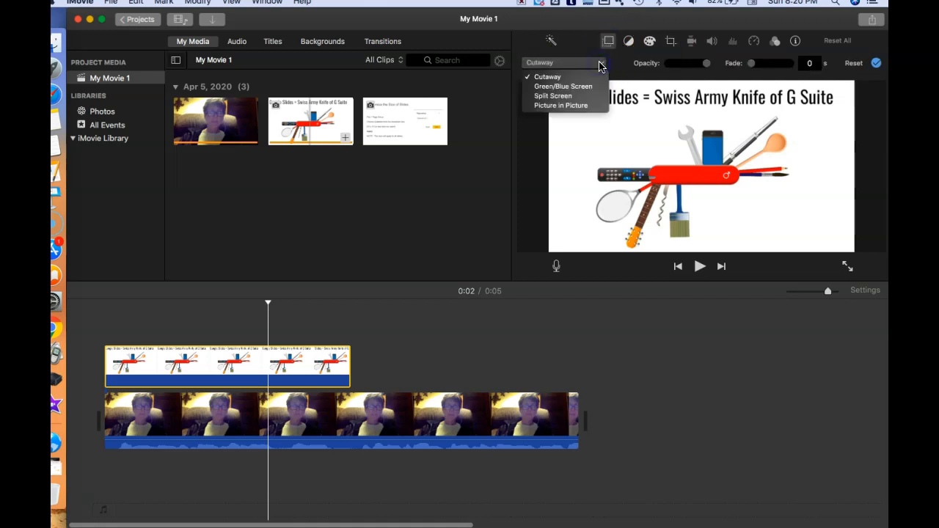
click(584, 107)
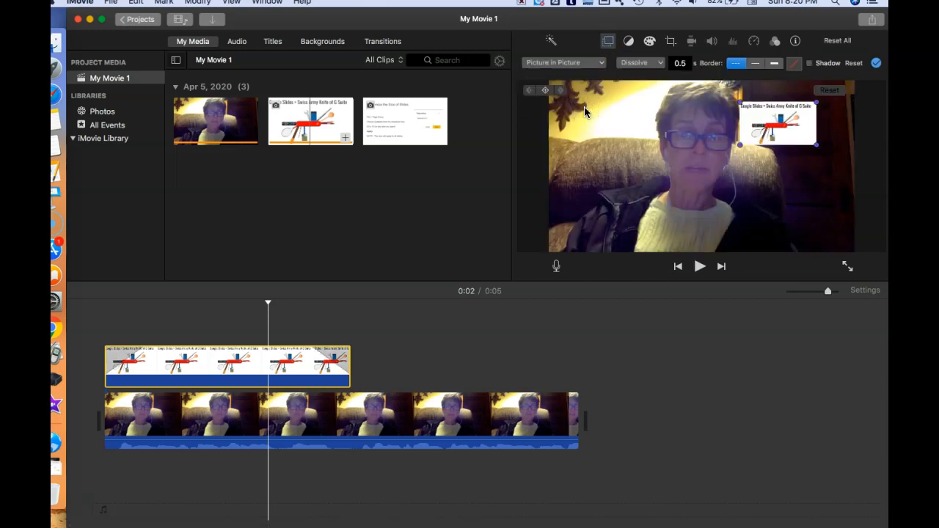
Step: Move the picture-in-picture slide to the upper-left corner of the video and resize it
click(782, 121)
drag(782, 120, 595, 99)
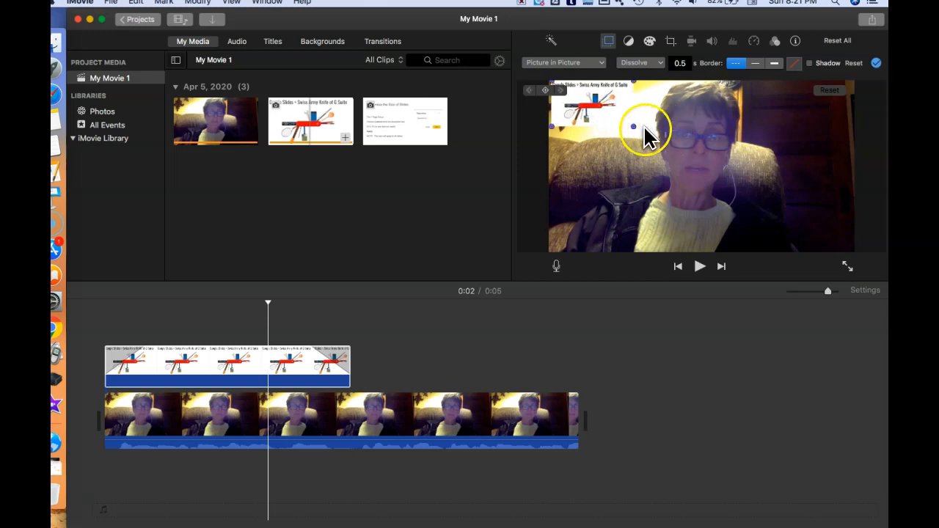
drag(634, 127, 648, 144)
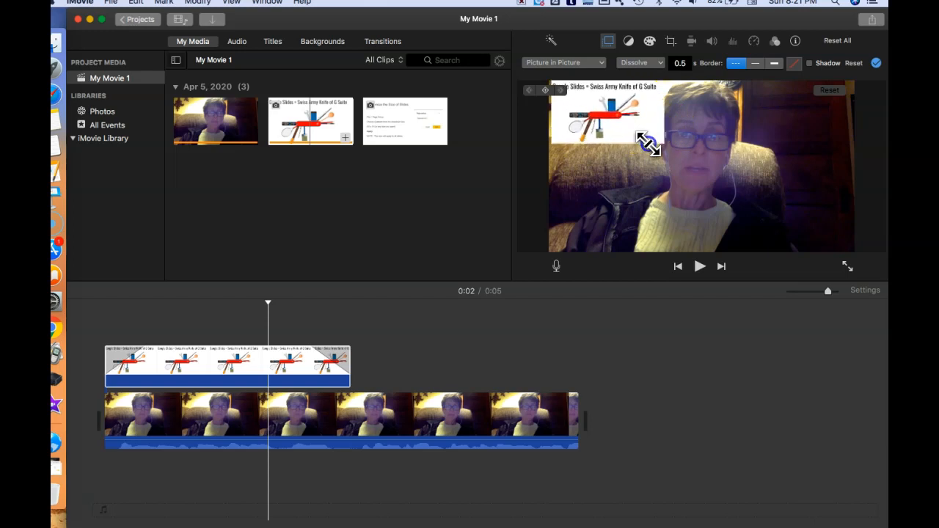
drag(648, 144, 616, 143)
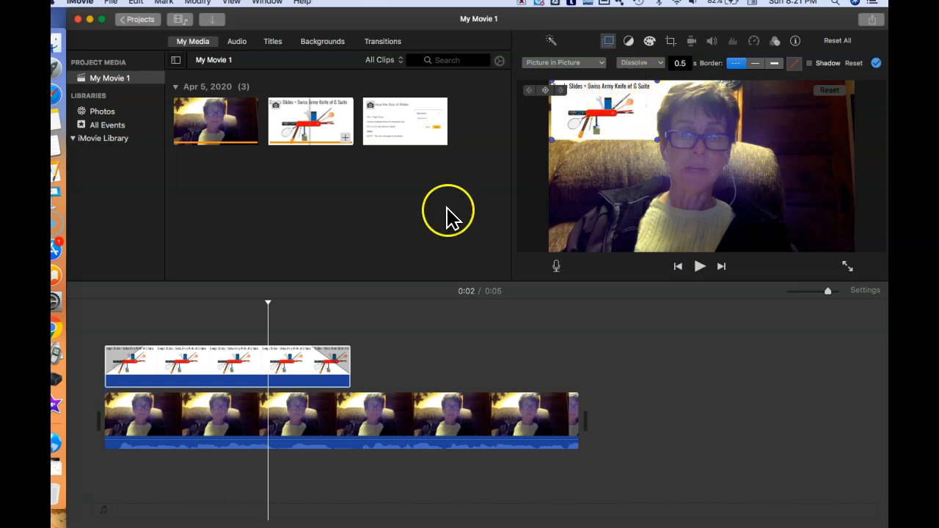
click(306, 365)
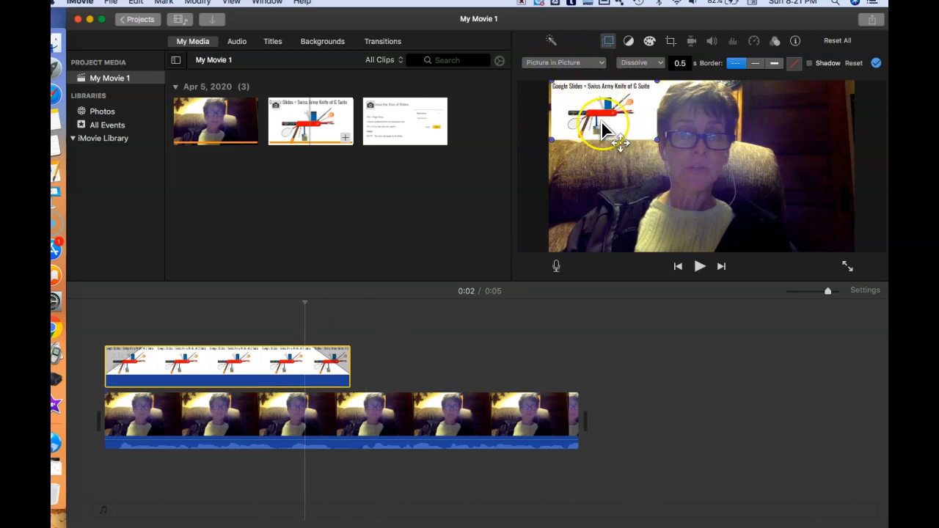
Step: Place the Customize the Size of Slides image above the video after the first slide and trim it to end with the video
click(401, 123)
drag(402, 117, 368, 339)
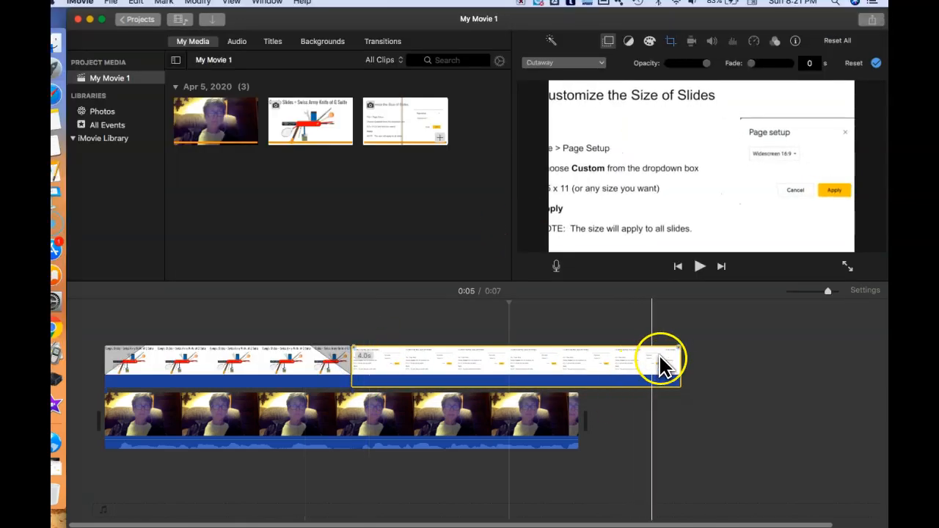
drag(678, 366, 586, 373)
Step: Select the video clip and play it to preview the second slide overlay
click(362, 430)
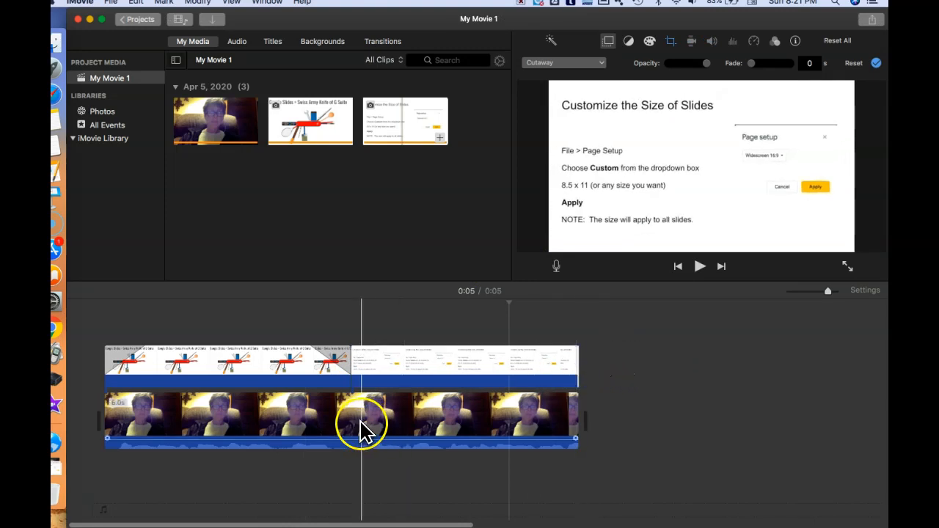
click(448, 417)
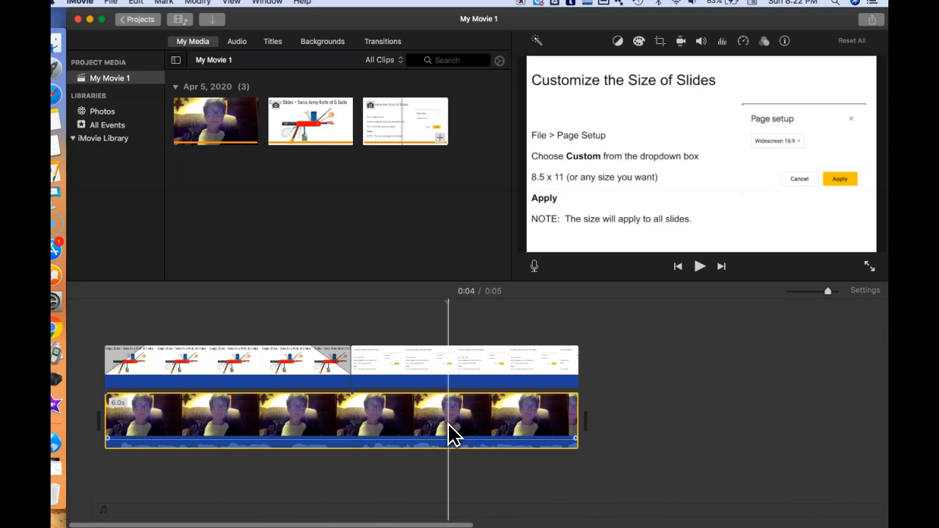
key(space)
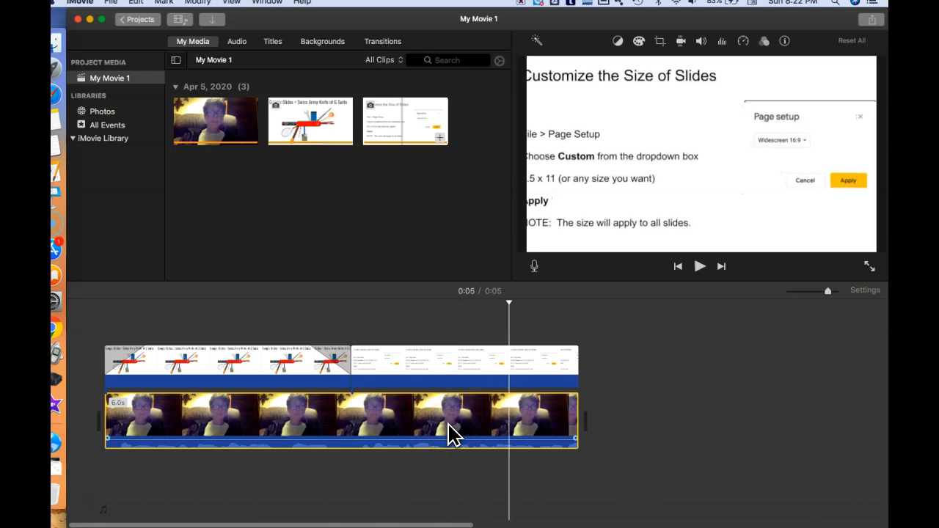
Step: Set the Customize the Size of Slides clip's crop style to Fit and its overlay style to Picture in Picture
click(459, 374)
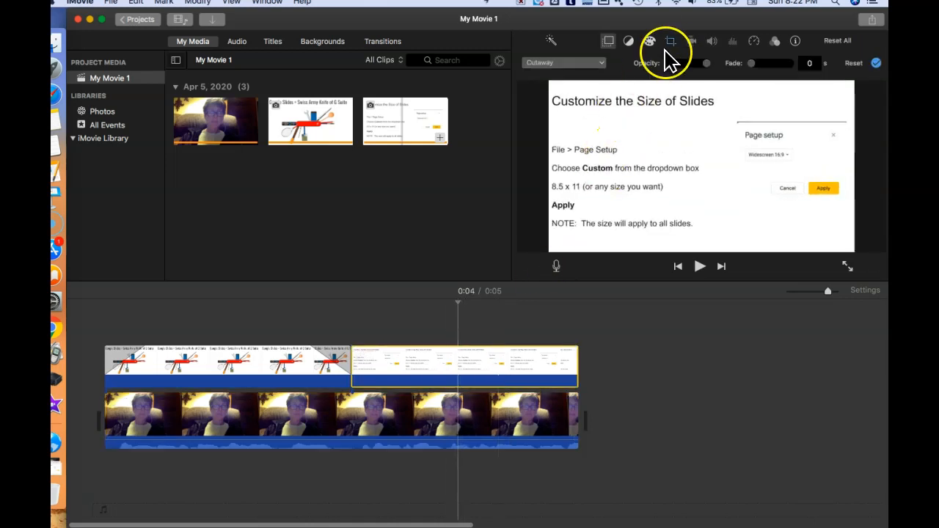
click(670, 41)
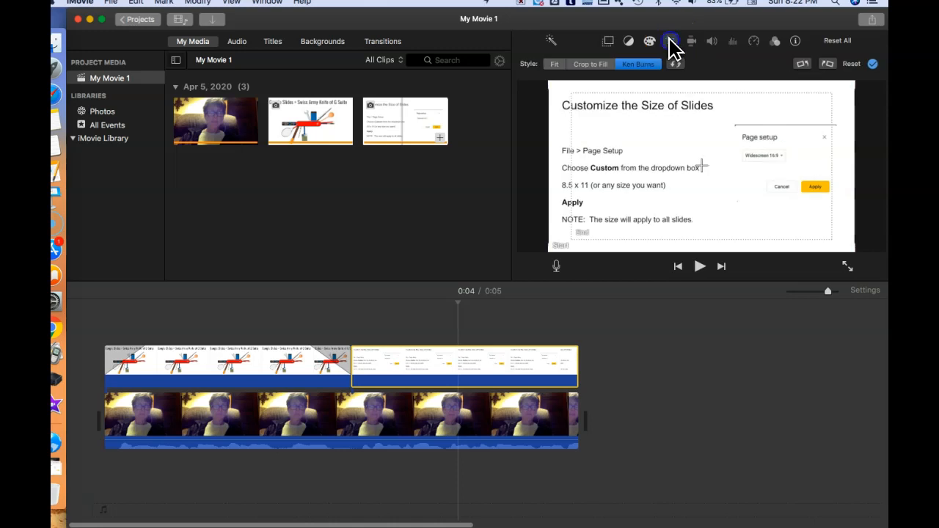
click(631, 64)
click(553, 64)
click(608, 42)
click(598, 60)
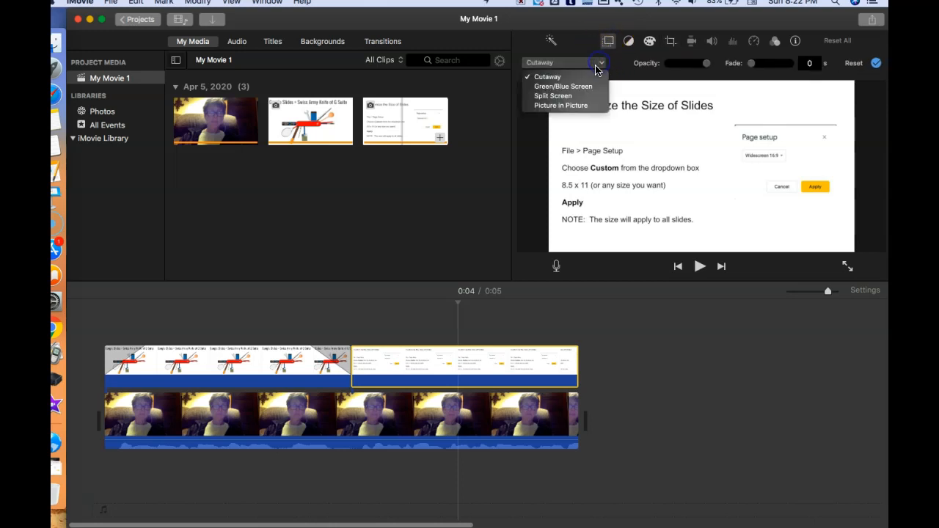
click(572, 103)
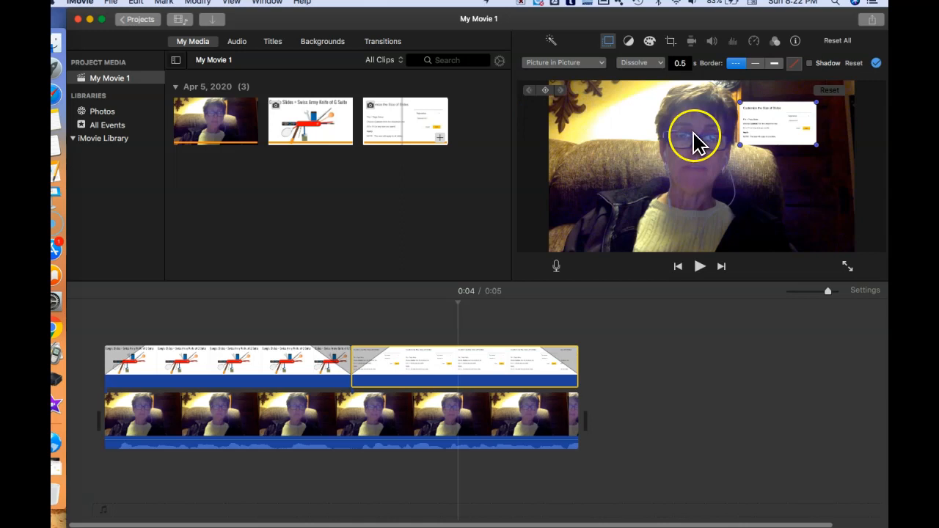
Step: Move the second slide's picture-in-picture overlay to the upper-left corner of the video
drag(782, 134, 633, 142)
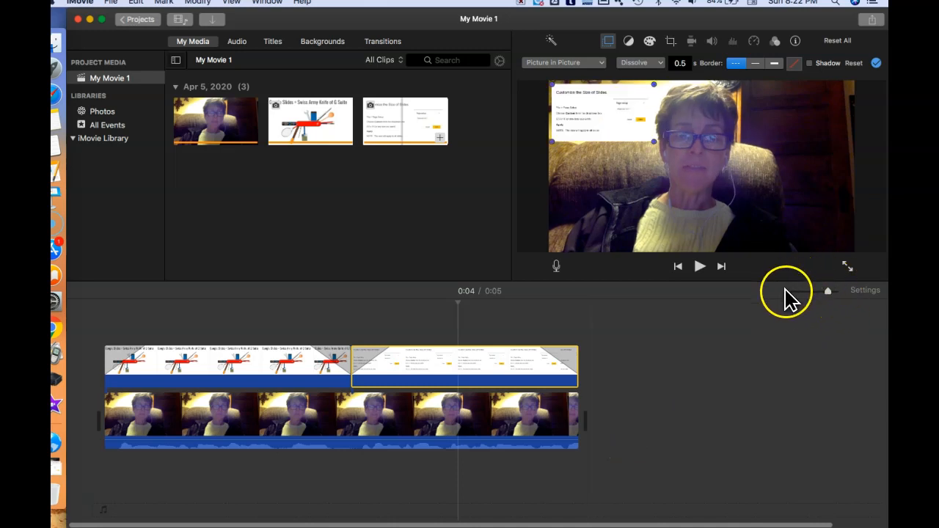
mouse_move(824, 292)
mouse_down()
mouse_move(812, 294)
mouse_move(825, 294)
mouse_up()
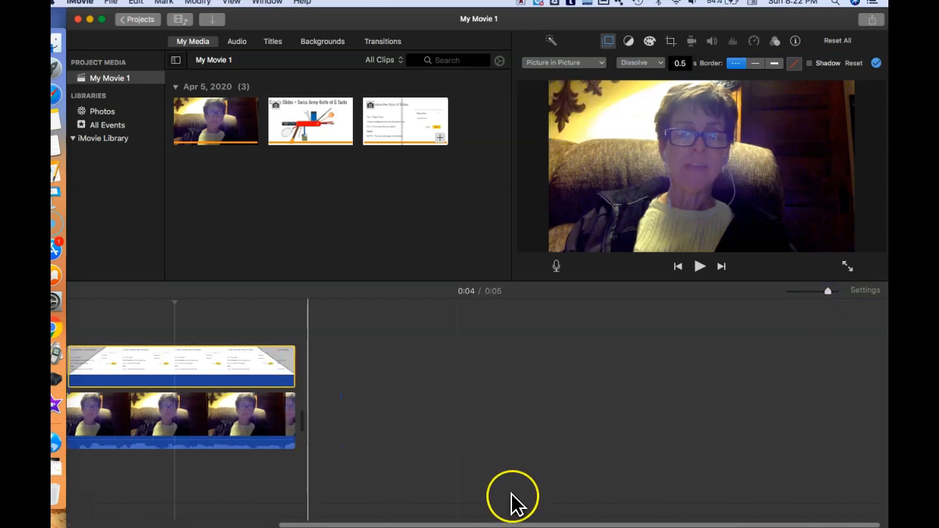
scroll(512, 494, left, 2)
scroll(518, 505, left, 1)
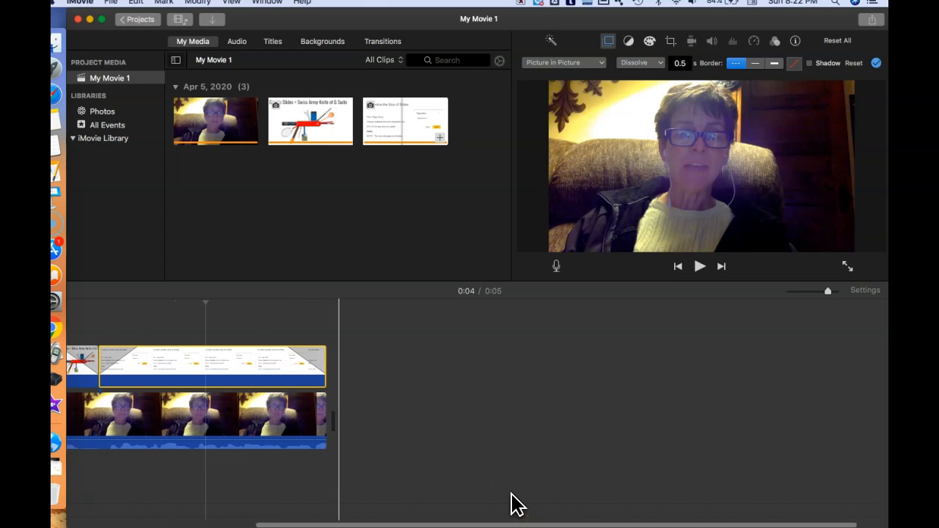
scroll(513, 505, left, 2)
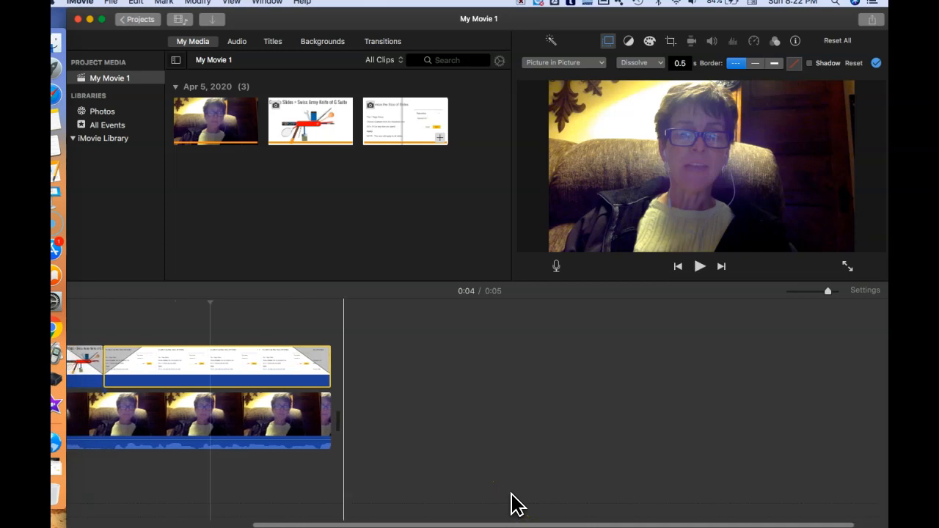
drag(465, 497, 154, 481)
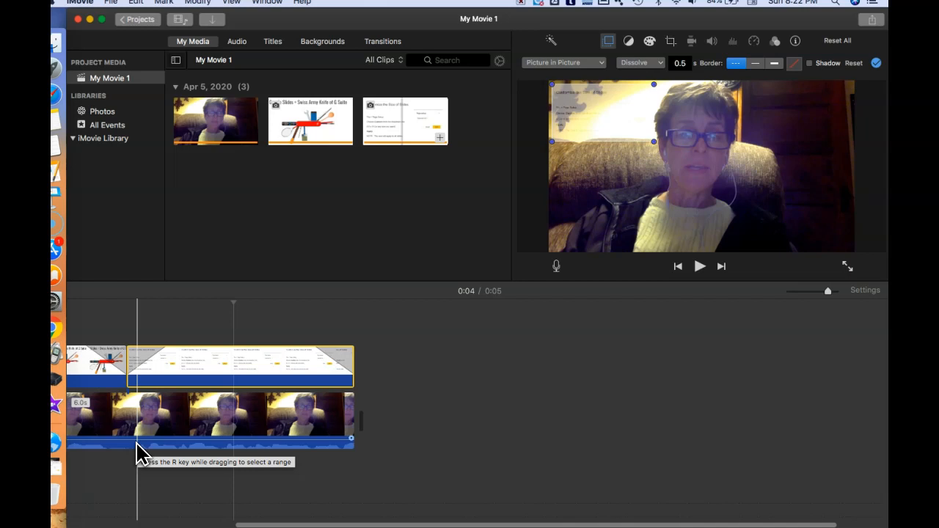
scroll(136, 455, left, 3)
click(429, 355)
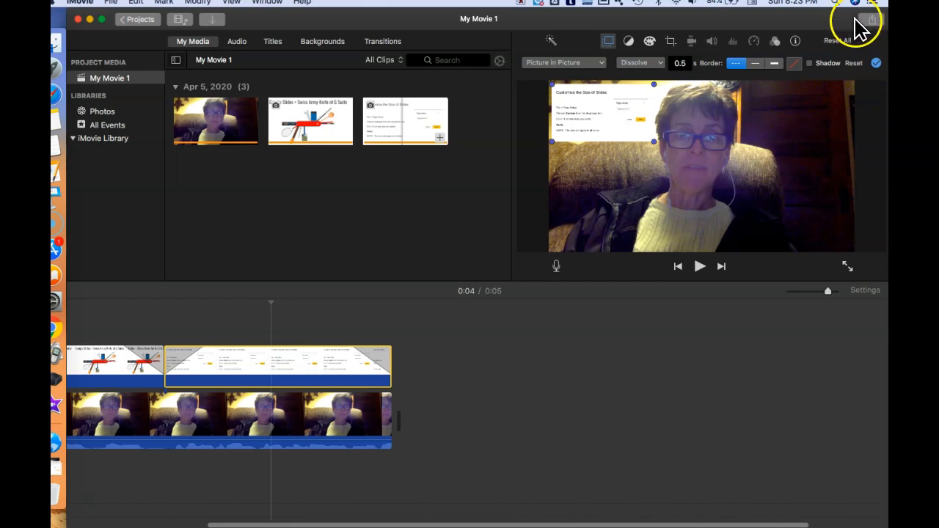
Step: Start sharing the movie as a file and title it Practice SEP Movie
click(872, 20)
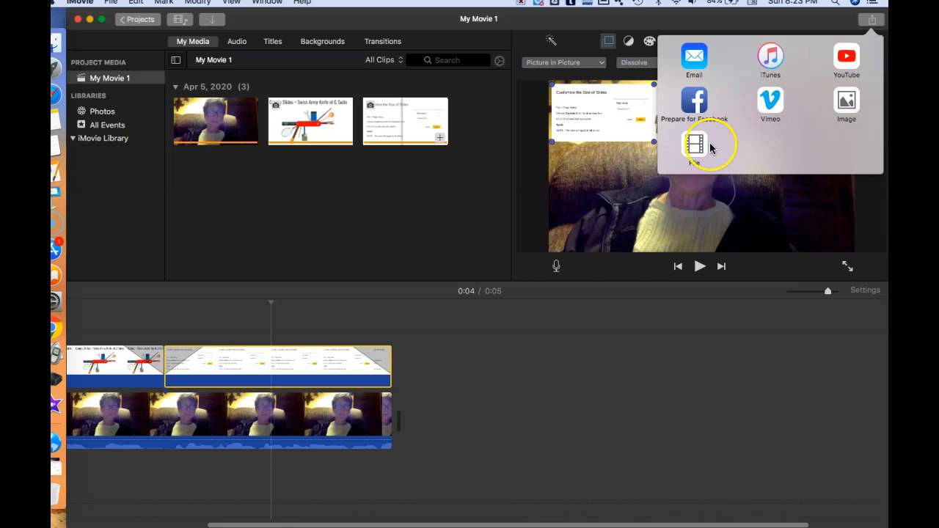
click(694, 143)
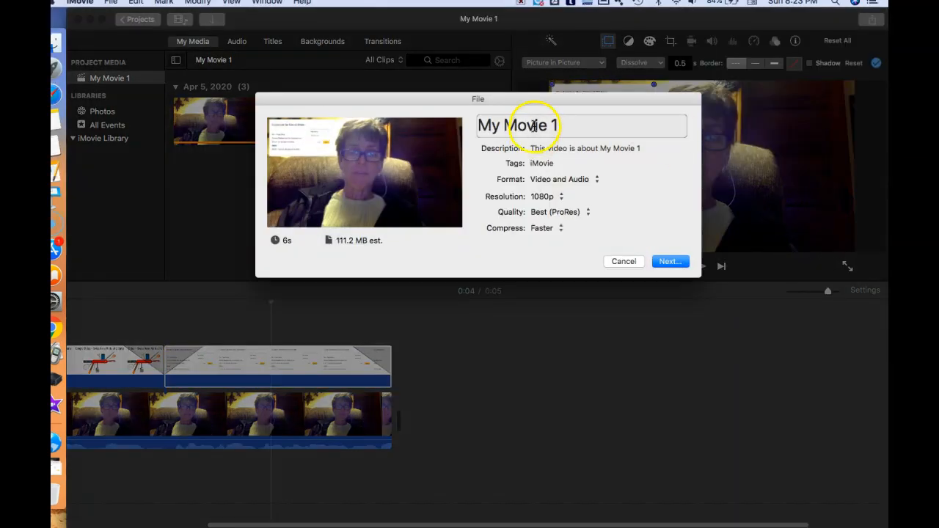
click(536, 125)
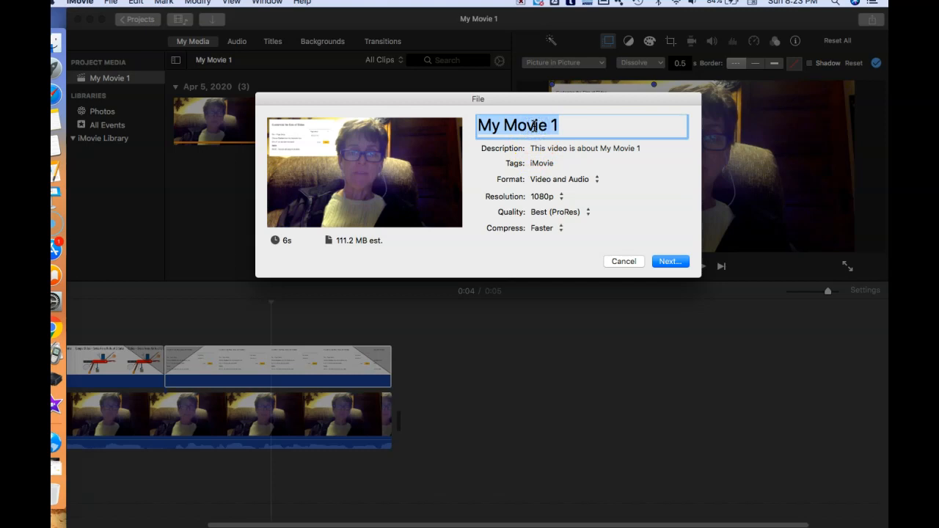
text(Practice SEP Movie)
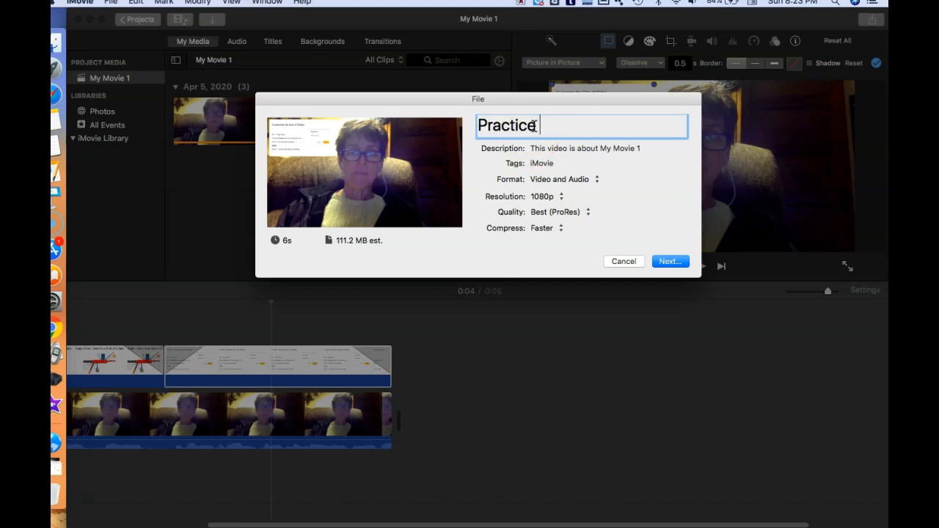
Step: Replace the export description with My topic is about
click(590, 152)
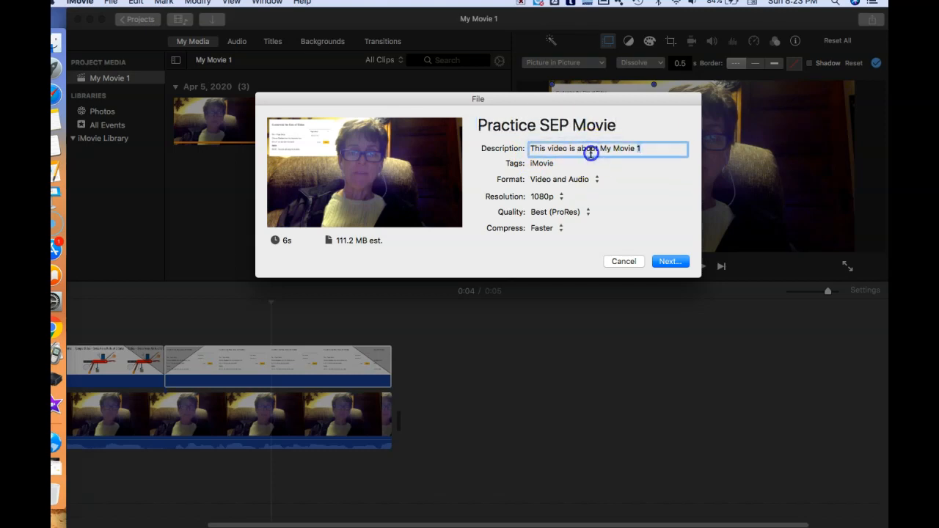
triple_click(590, 153)
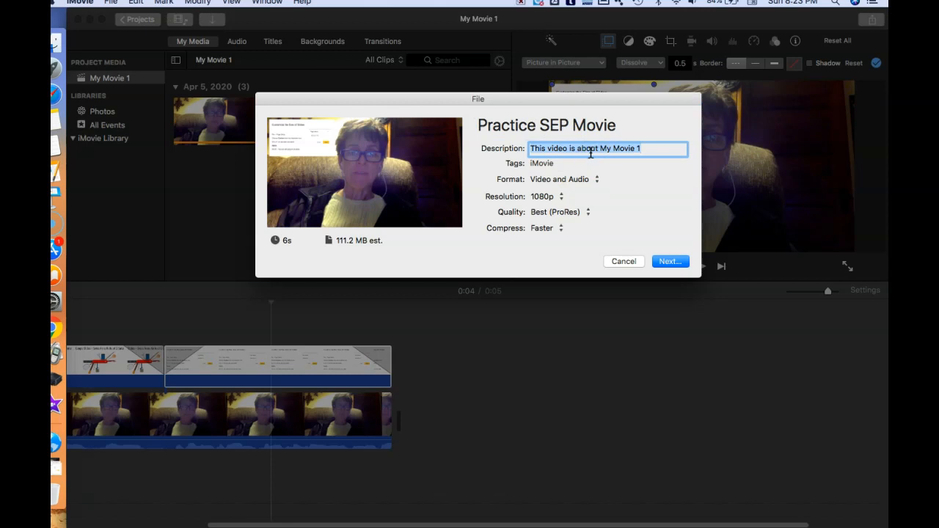
text(My topic is about)
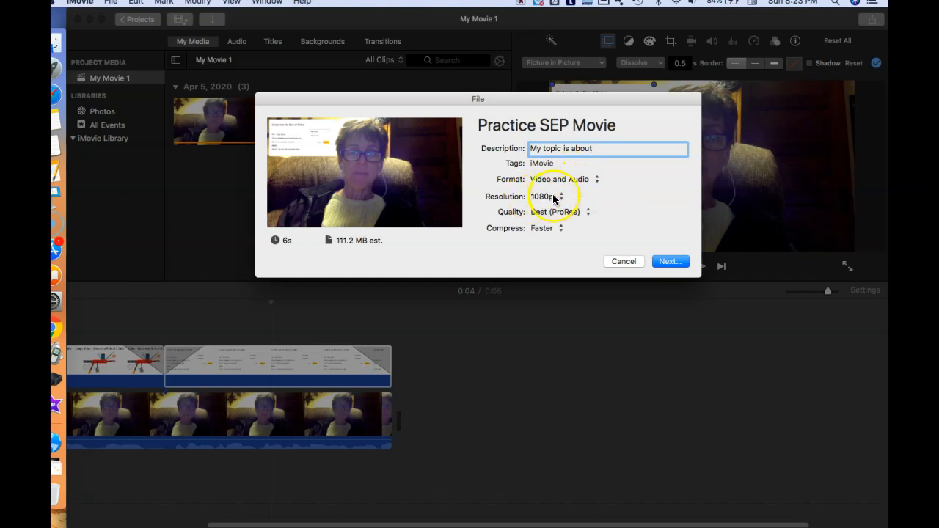
Step: Set compression to Better Quality, keeping 1080p resolution and Best (ProRes) quality
click(562, 198)
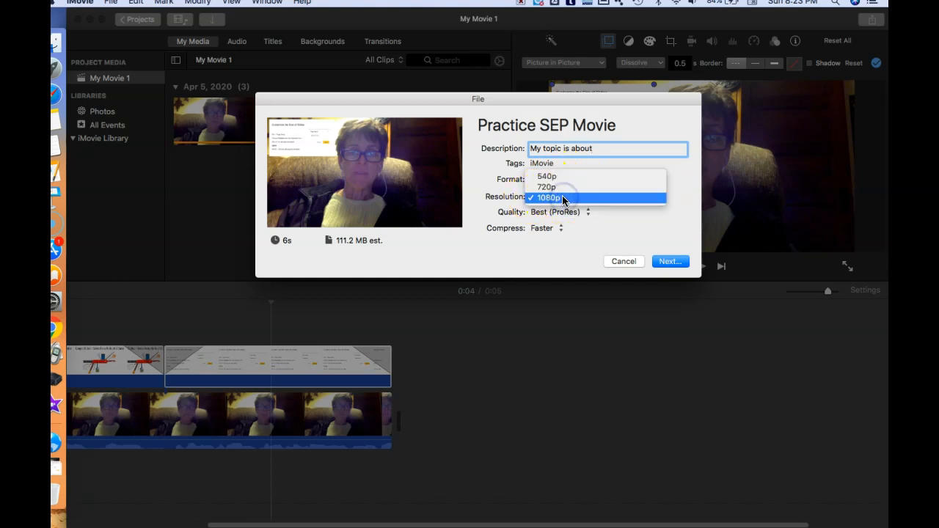
click(556, 198)
click(587, 212)
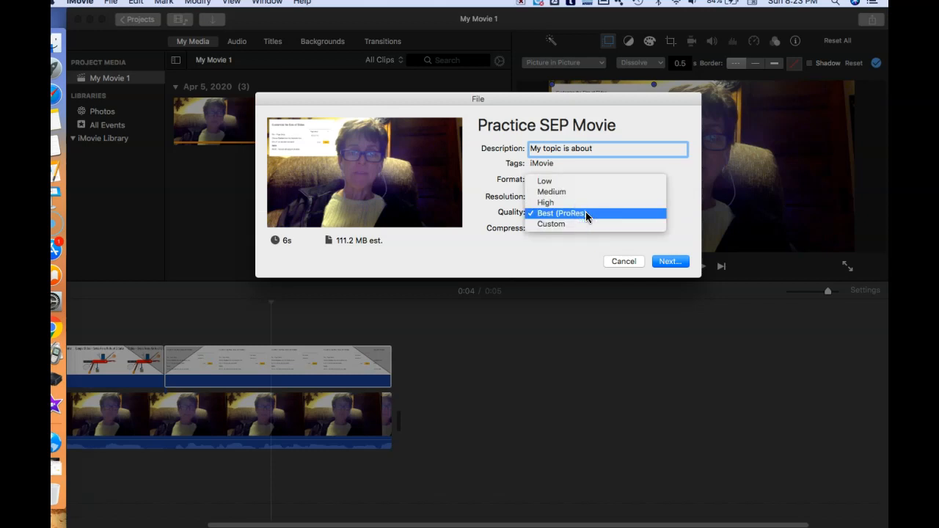
click(586, 213)
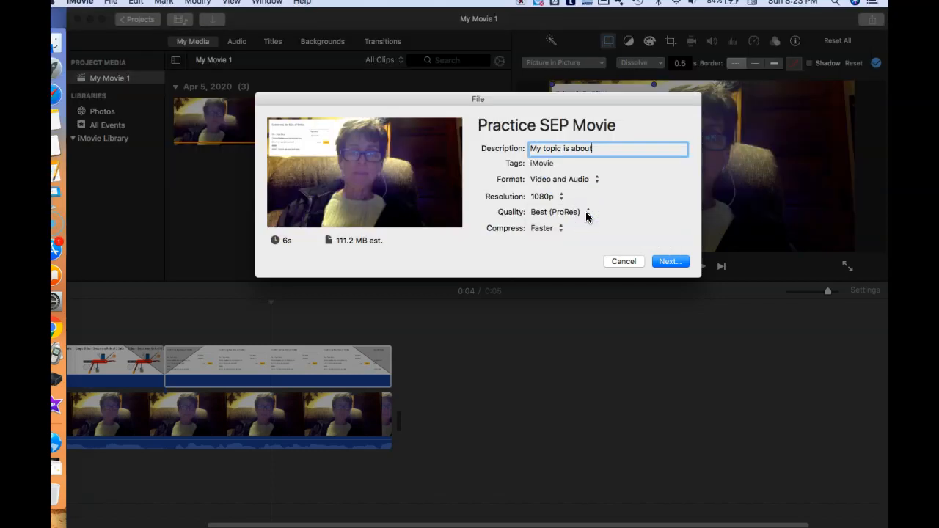
click(557, 230)
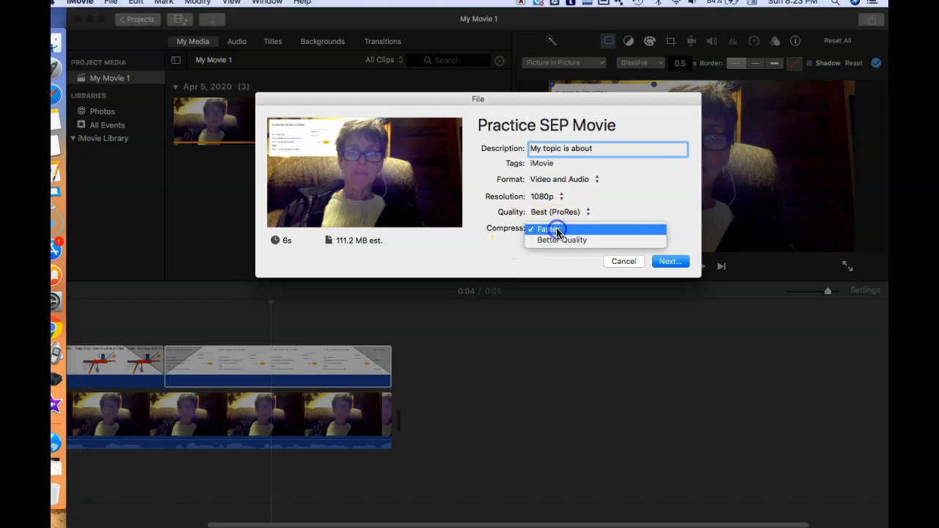
click(556, 242)
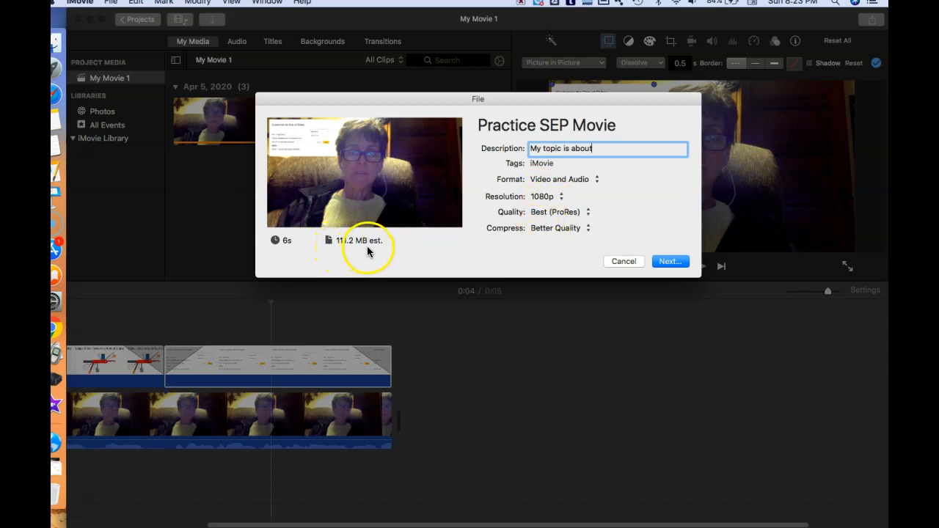
Step: Switch the export quality to High and then back to Best (ProRes)
click(544, 212)
click(549, 203)
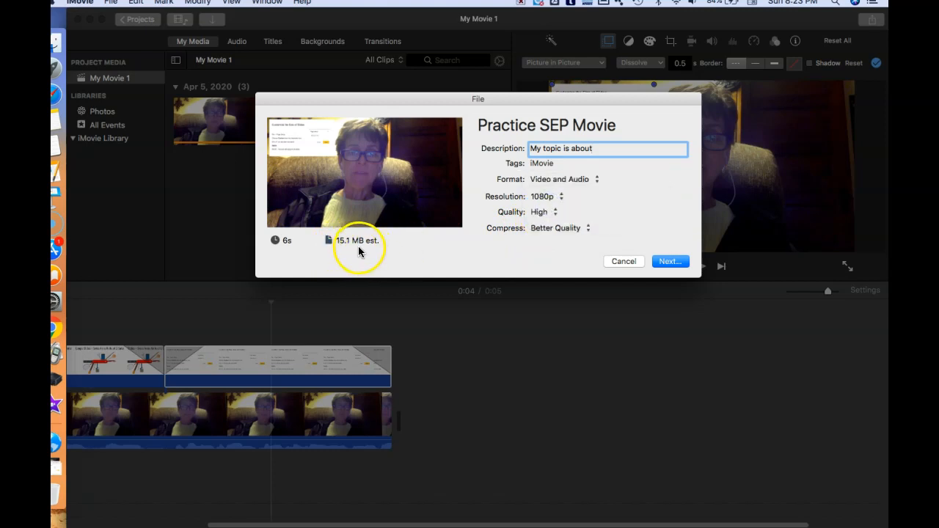
click(544, 212)
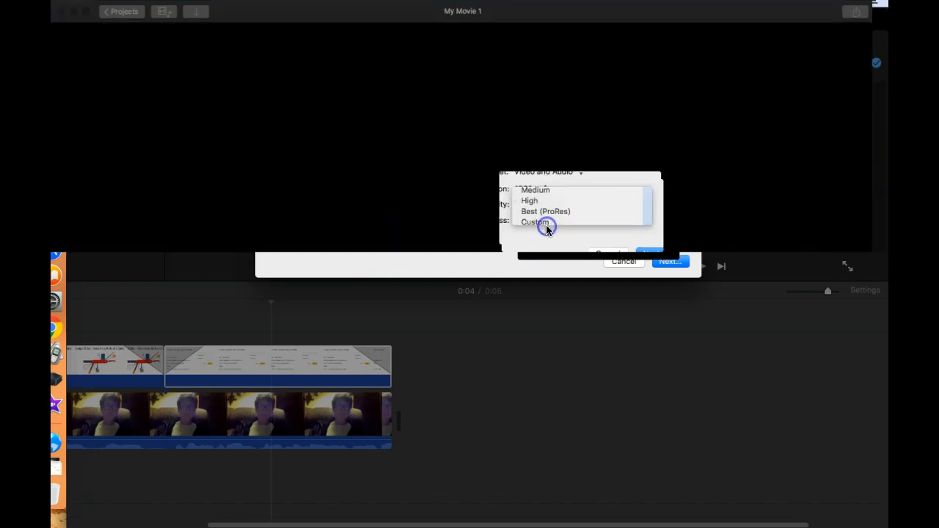
click(547, 223)
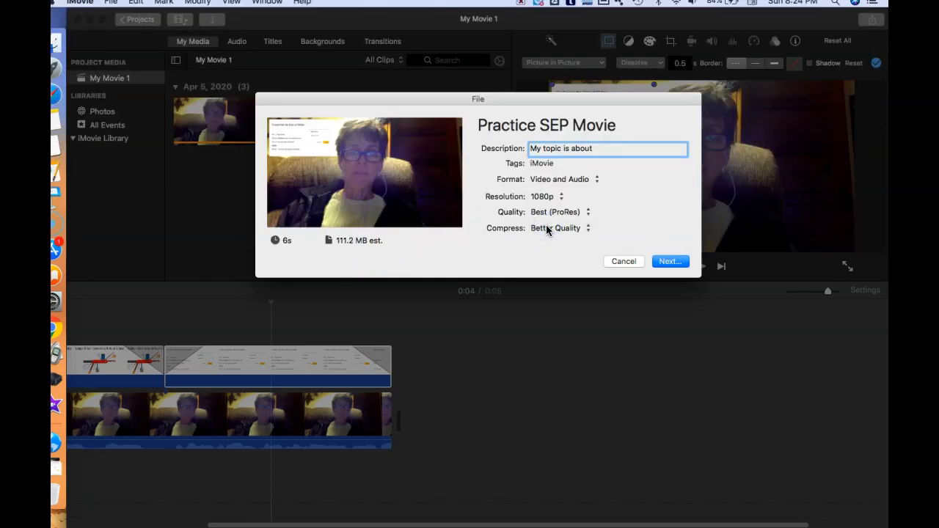
Step: Save the exported movie as Practice SEP Movie in the Downloads folder
click(667, 262)
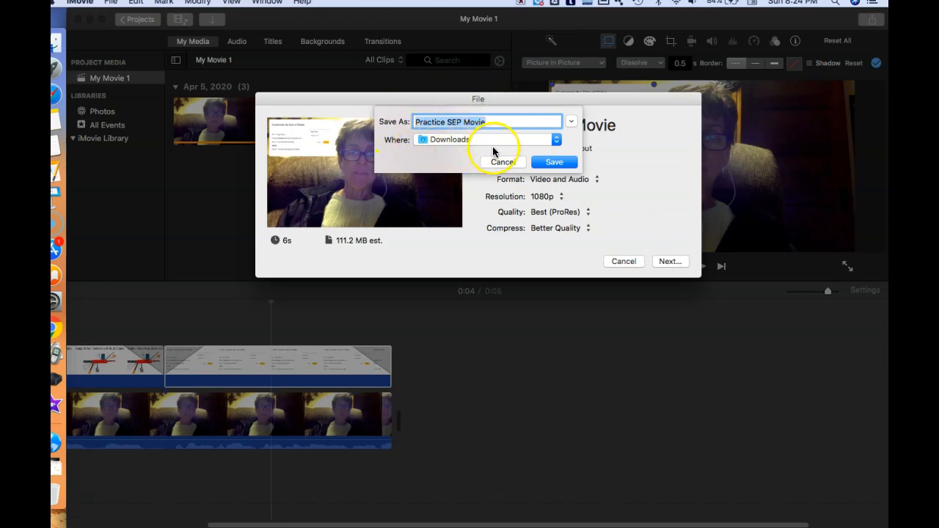
click(550, 167)
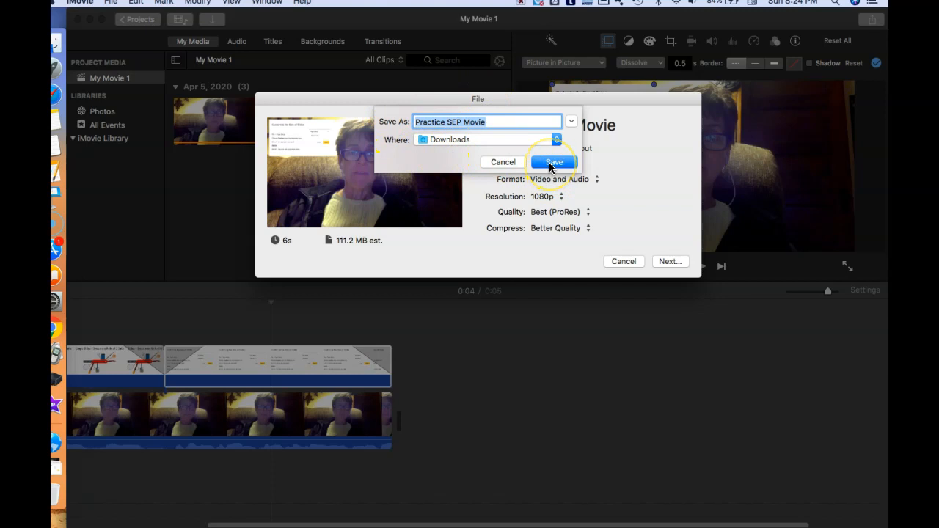